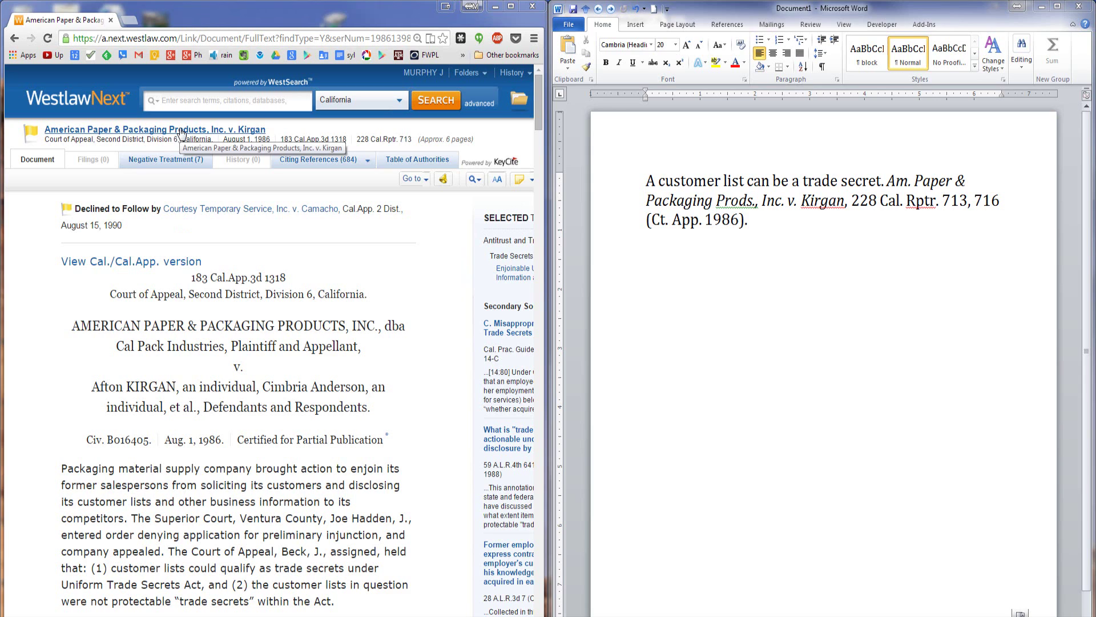
Copy the Westlaw link to the Kirgan case and select the full citation in Word
right_click(182, 134)
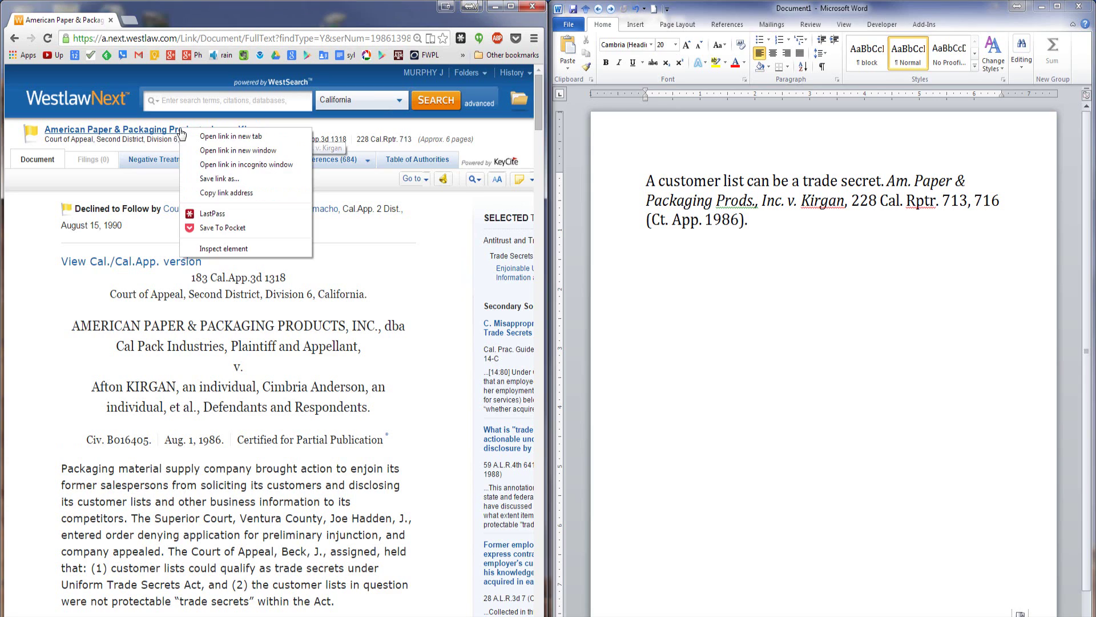
left_click(219, 193)
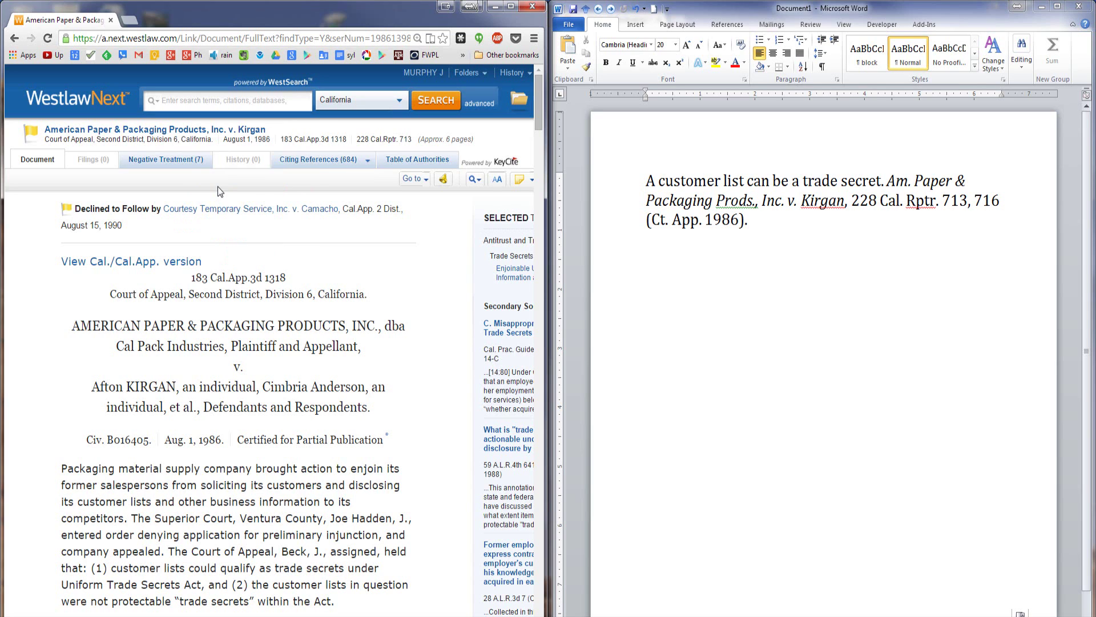
left_click(892, 183)
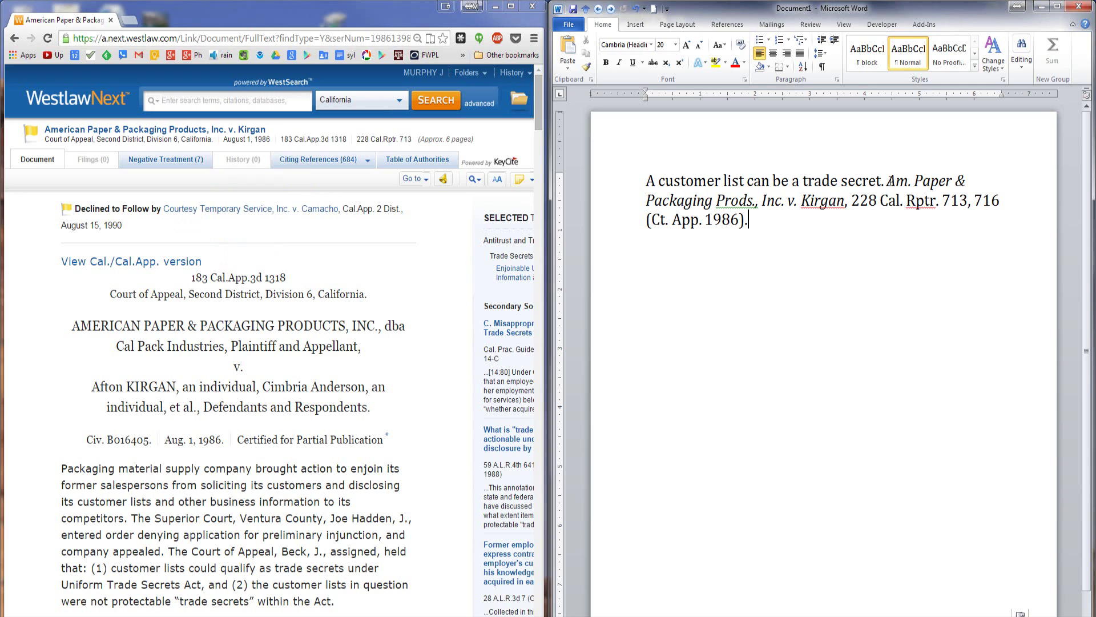
left_click_drag(889, 181, 745, 227)
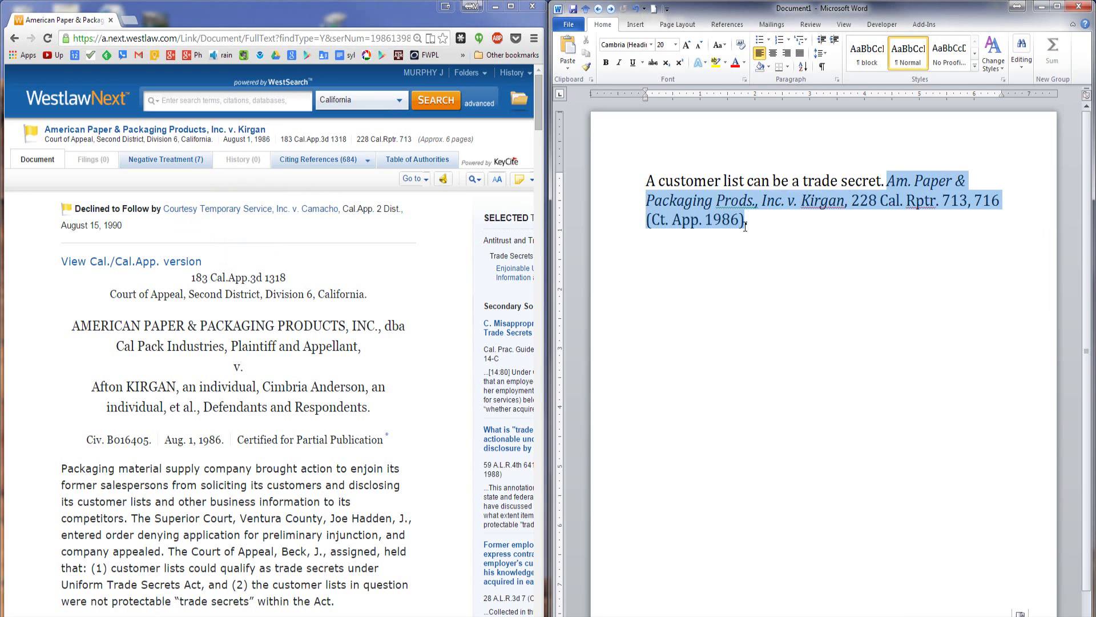
Hyperlink the Kirgan citation to the pasted Westlaw case address, then follow the link
right_click(736, 227)
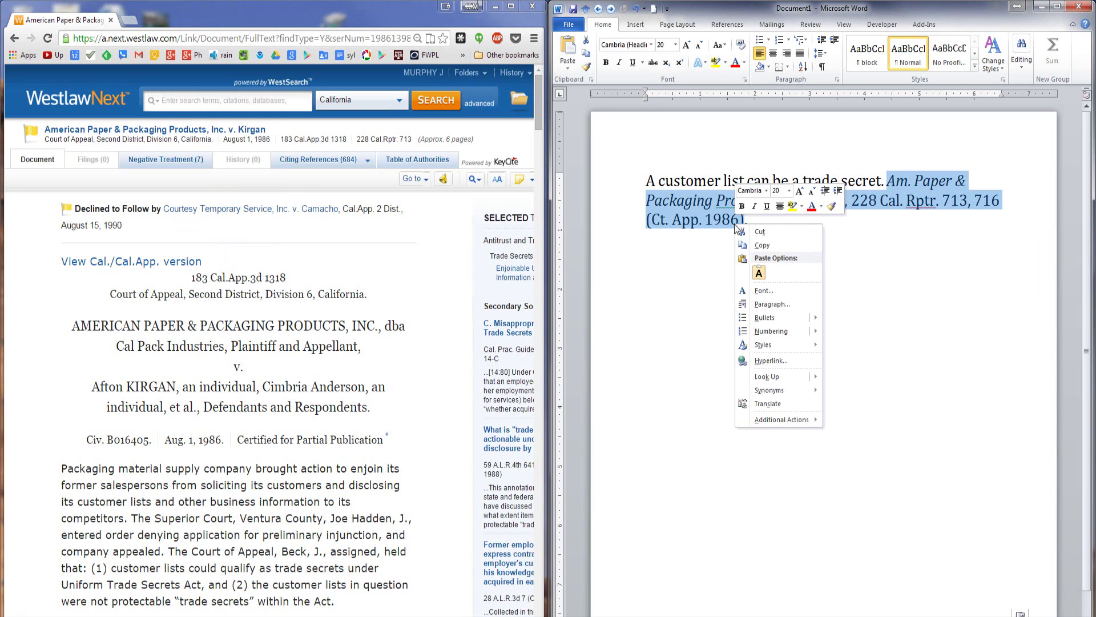
left_click(778, 361)
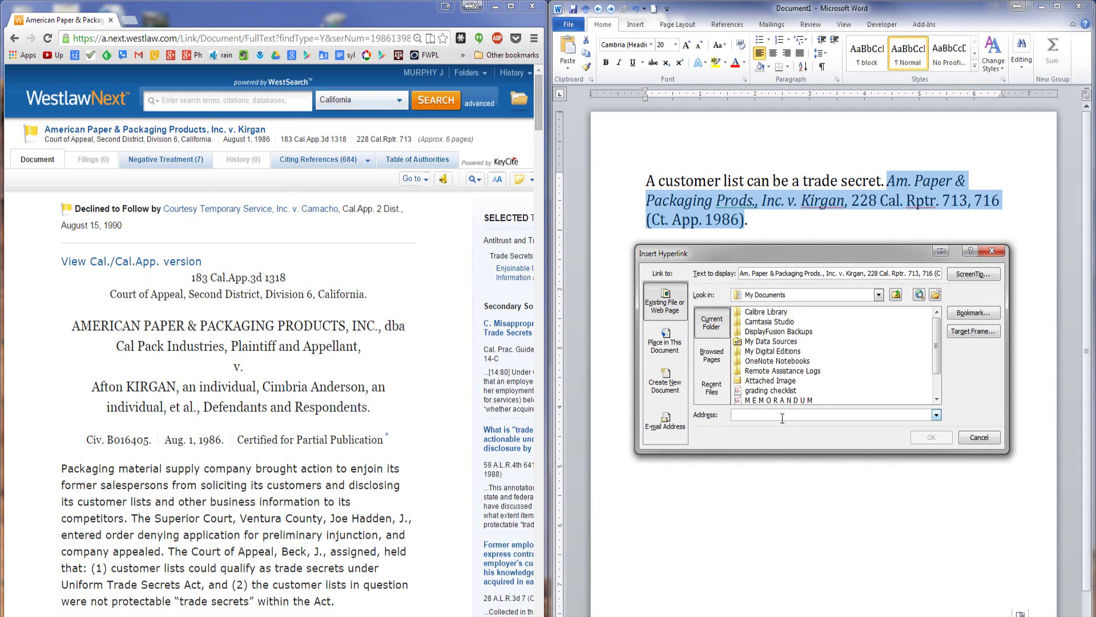
key("ctrl+v")
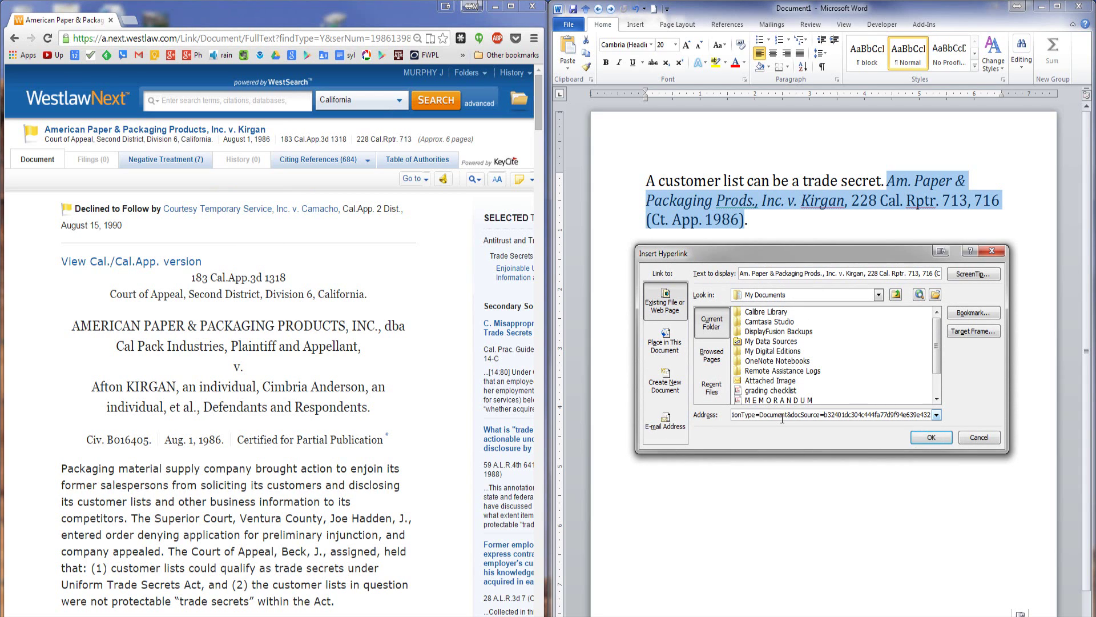
left_click(929, 437)
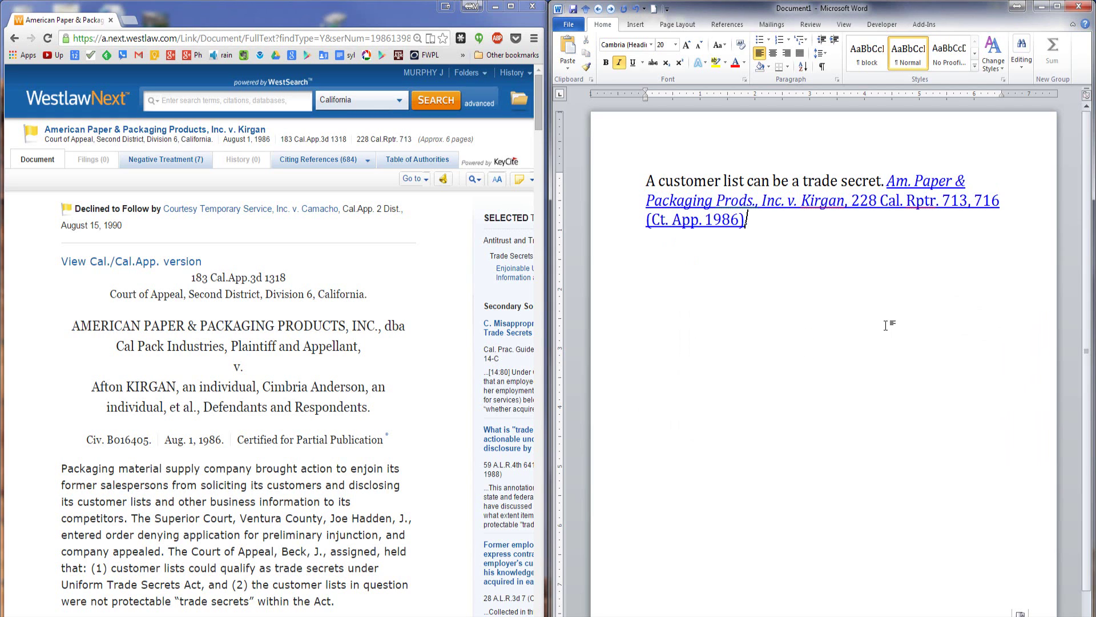
mouse_move(872, 201)
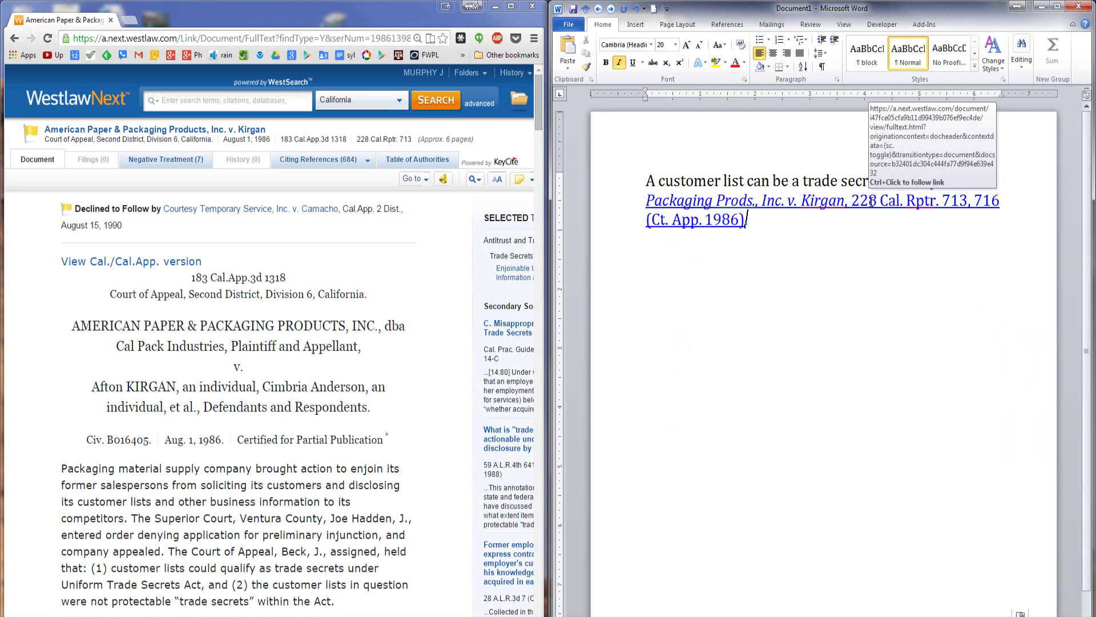
left_click(872, 201, "ctrl")
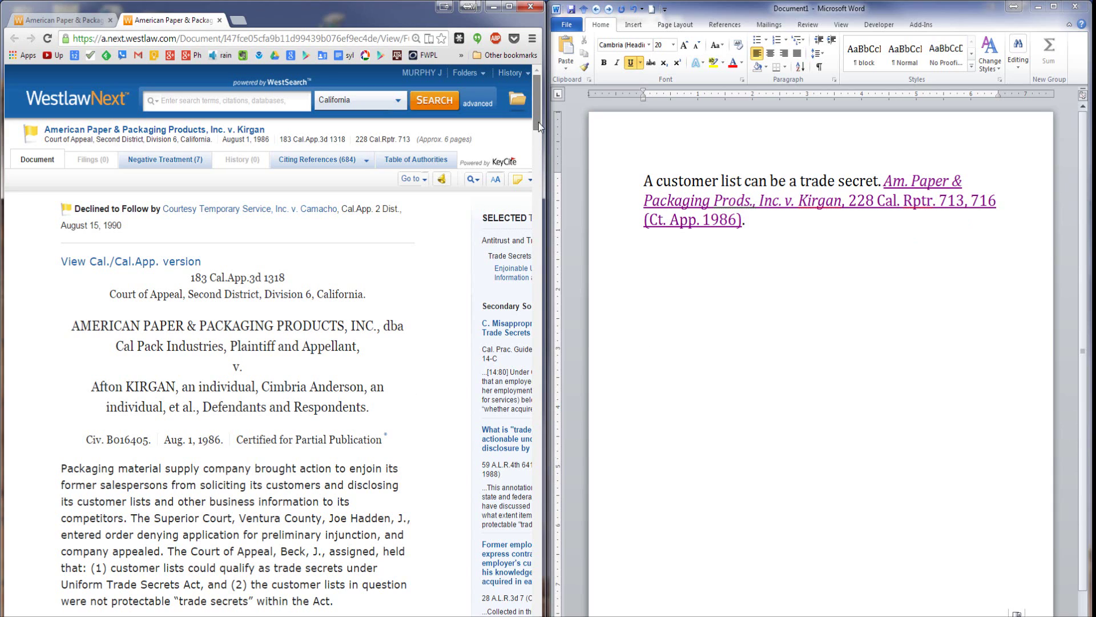
Scroll to the Kirgan opinion, jump to headnote 1, and copy its direct link
scroll(539, 124, "down", 3)
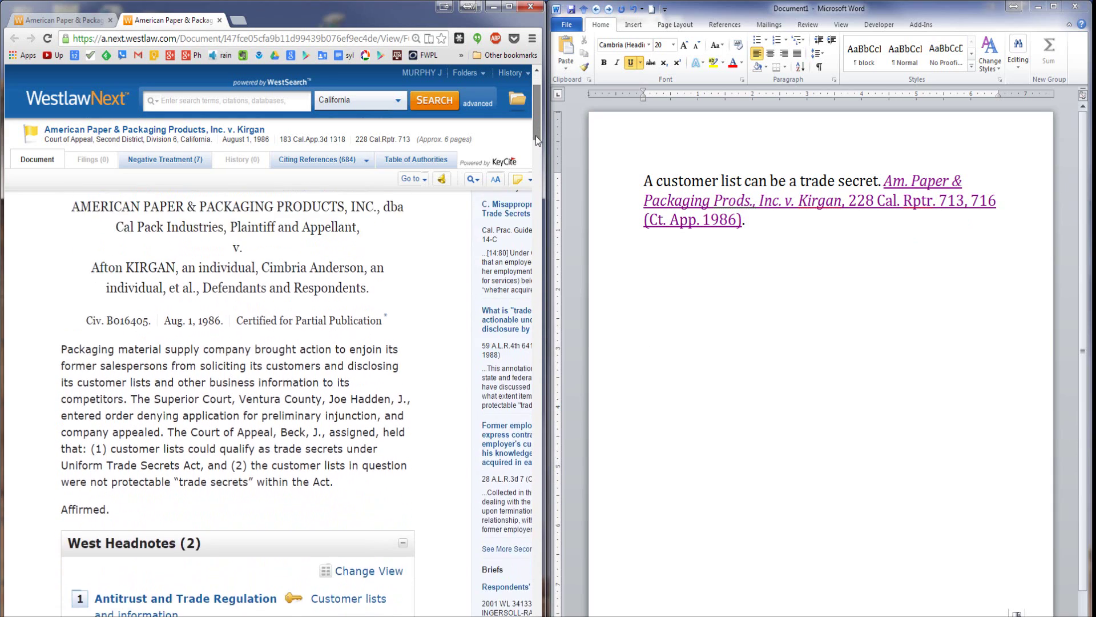
left_click_drag(535, 153, 523, 436)
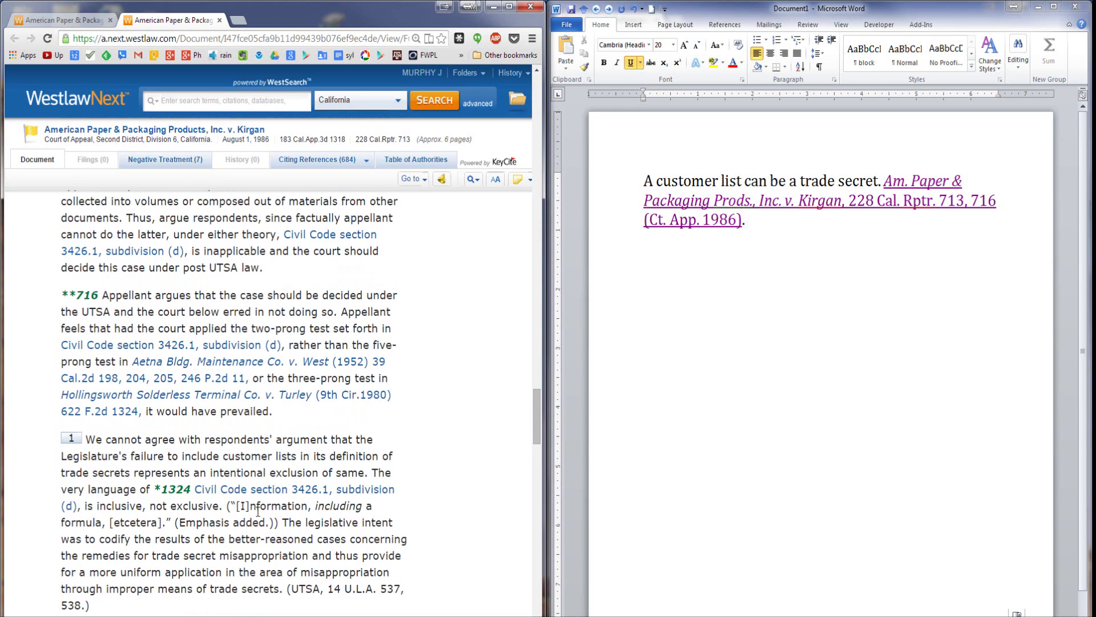
left_click(71, 439)
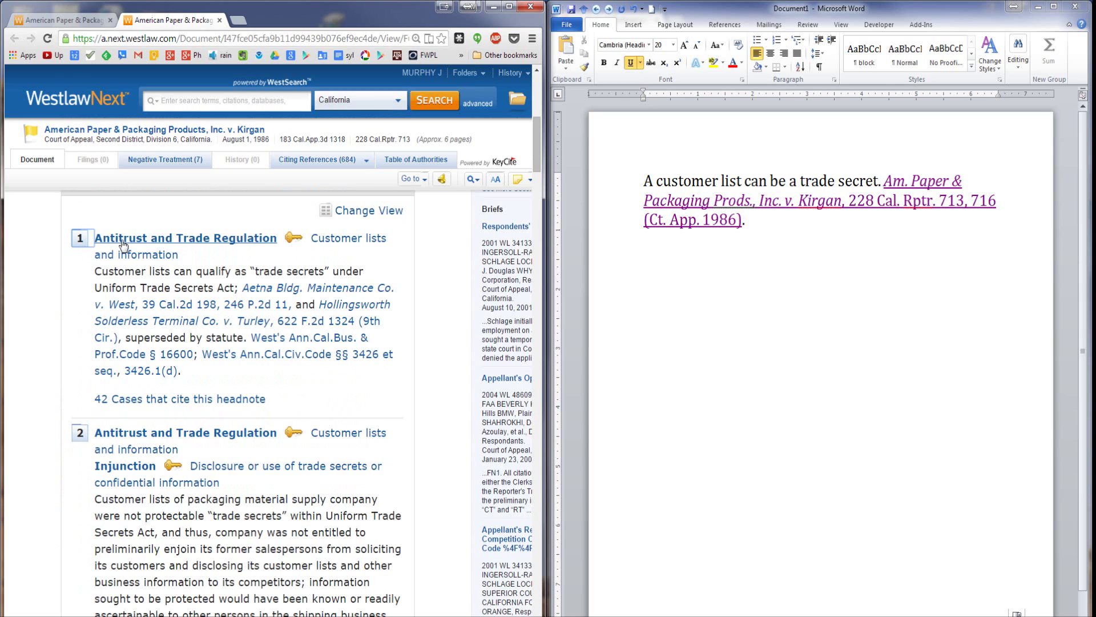
right_click(80, 246)
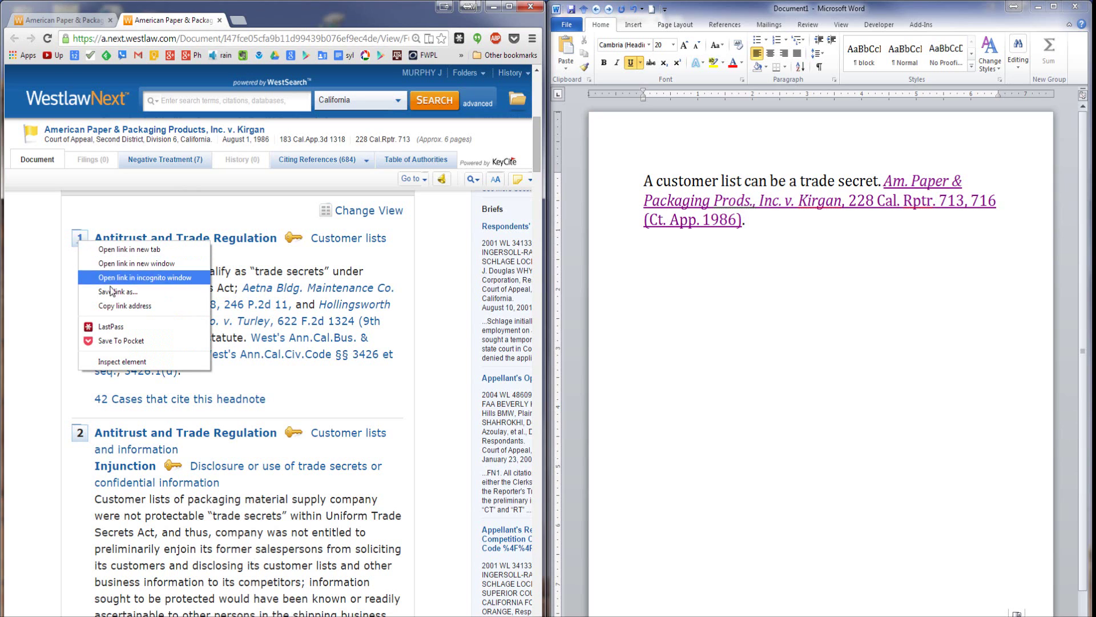
left_click(118, 307)
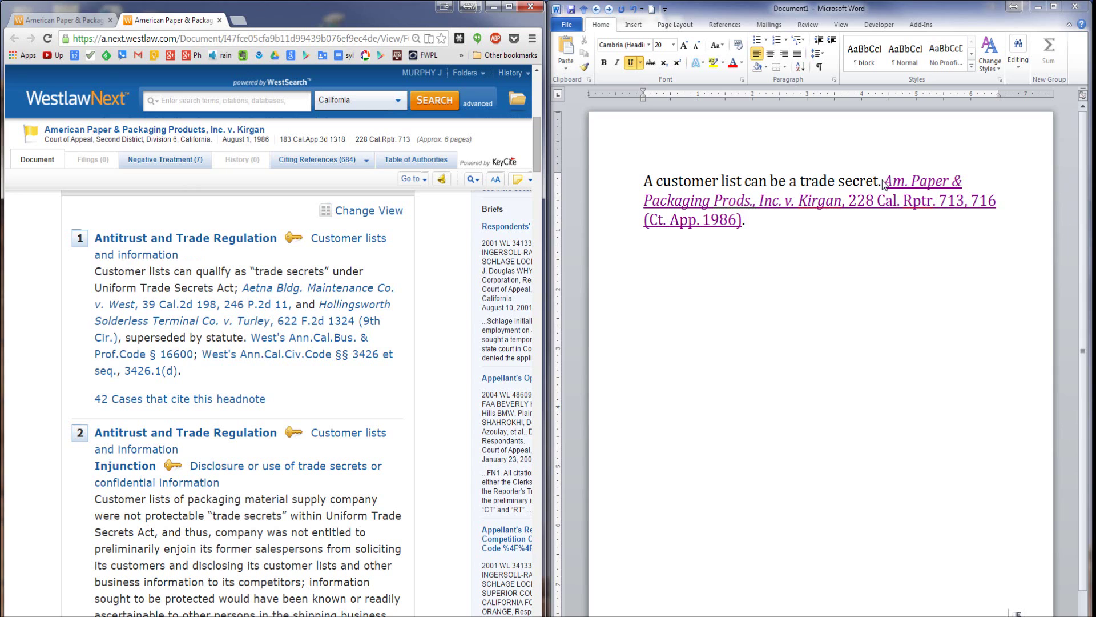
Replace the citation's hyperlink address with the Westlaw deep link to the cited passage
key("alt+Tab")
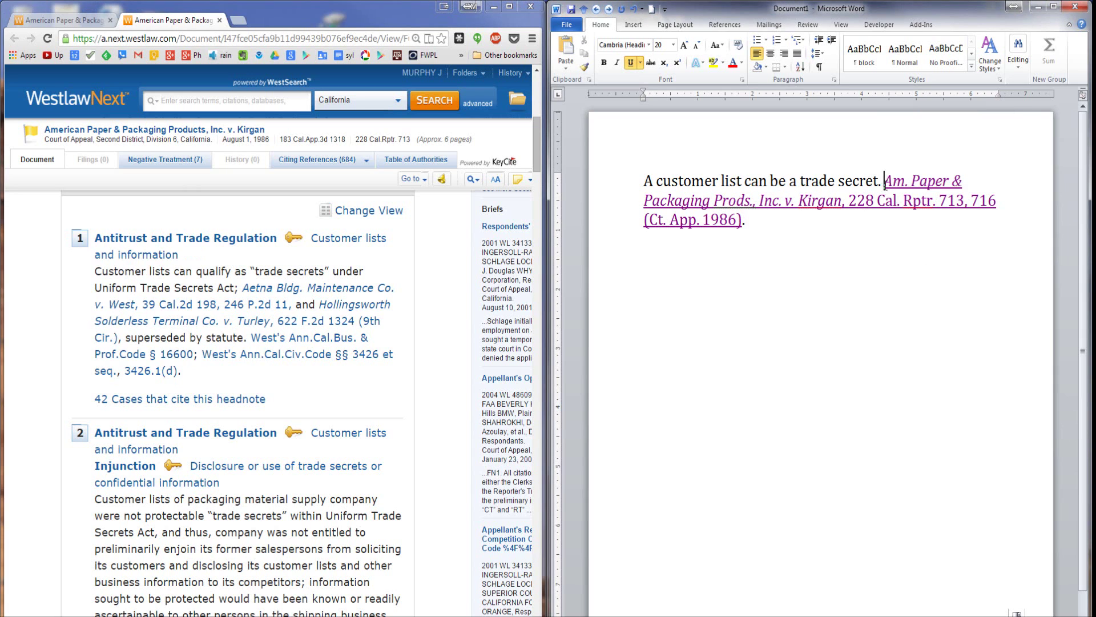
left_click_drag(885, 183, 754, 227)
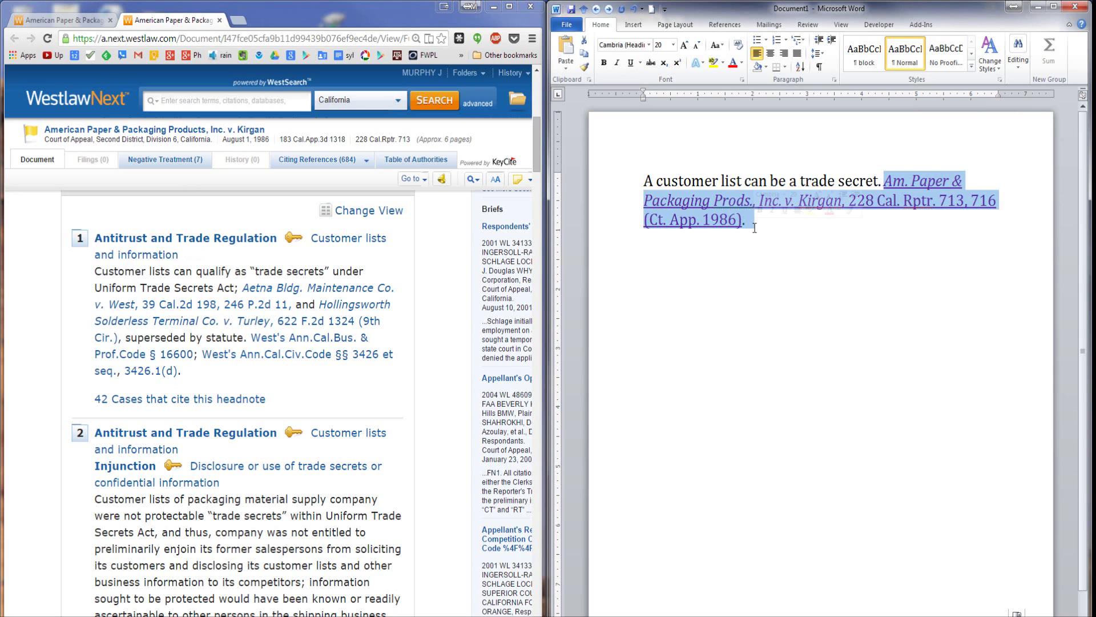
right_click(736, 224)
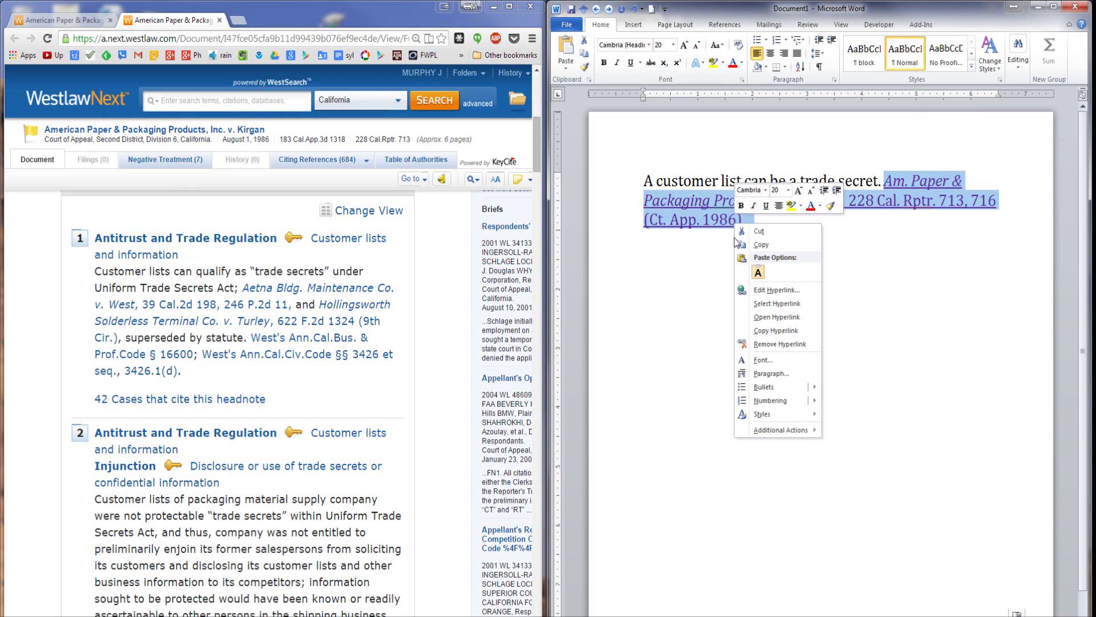
left_click(781, 290)
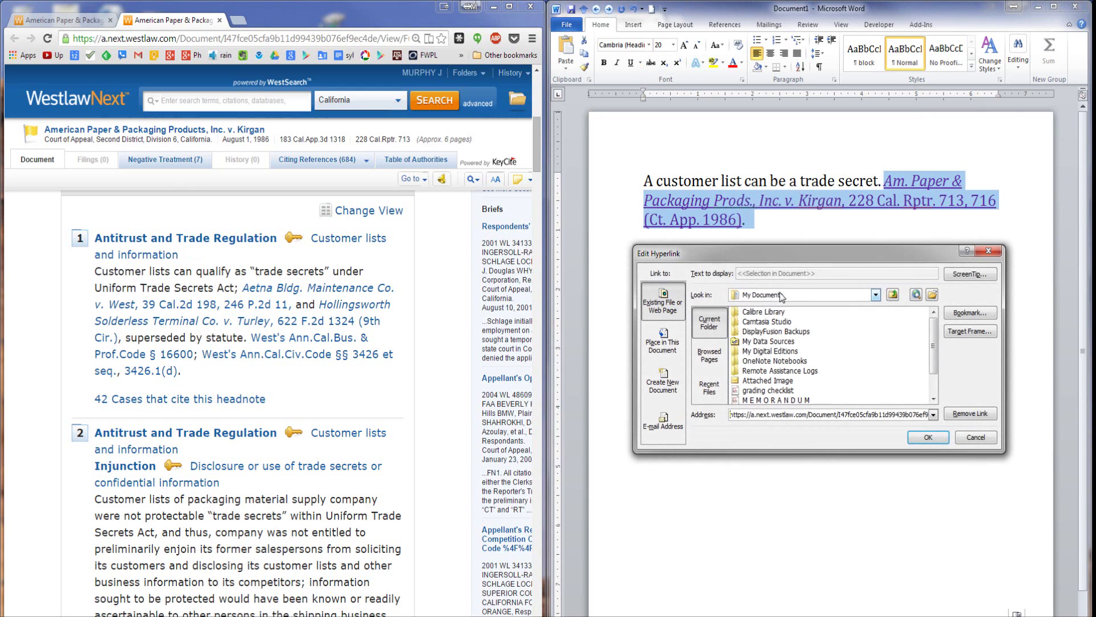
double_click(809, 414)
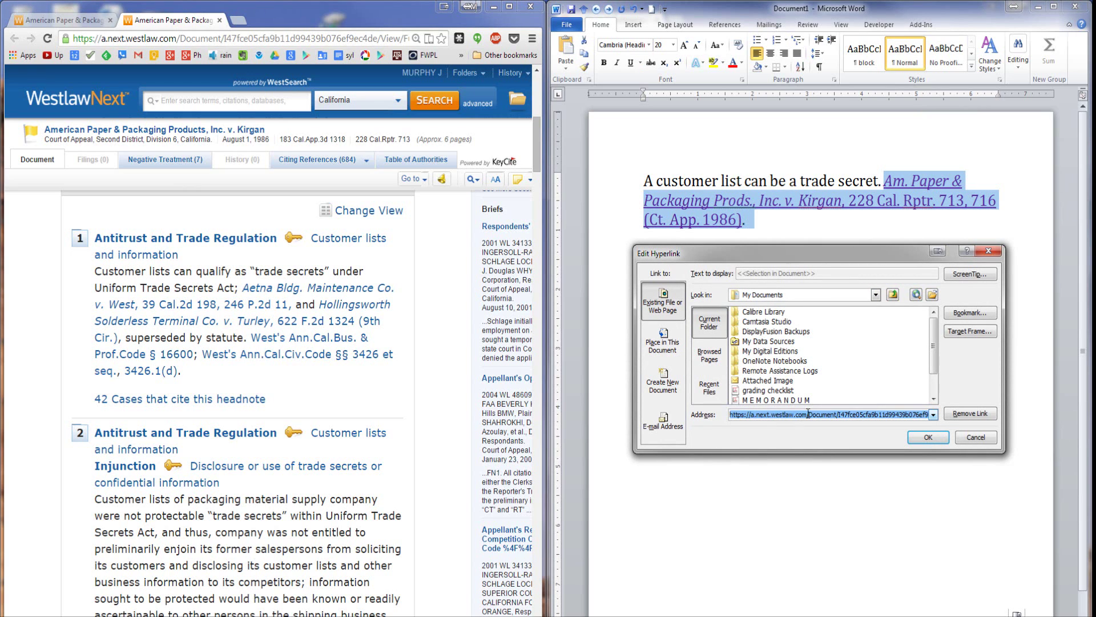
key("ctrl+v")
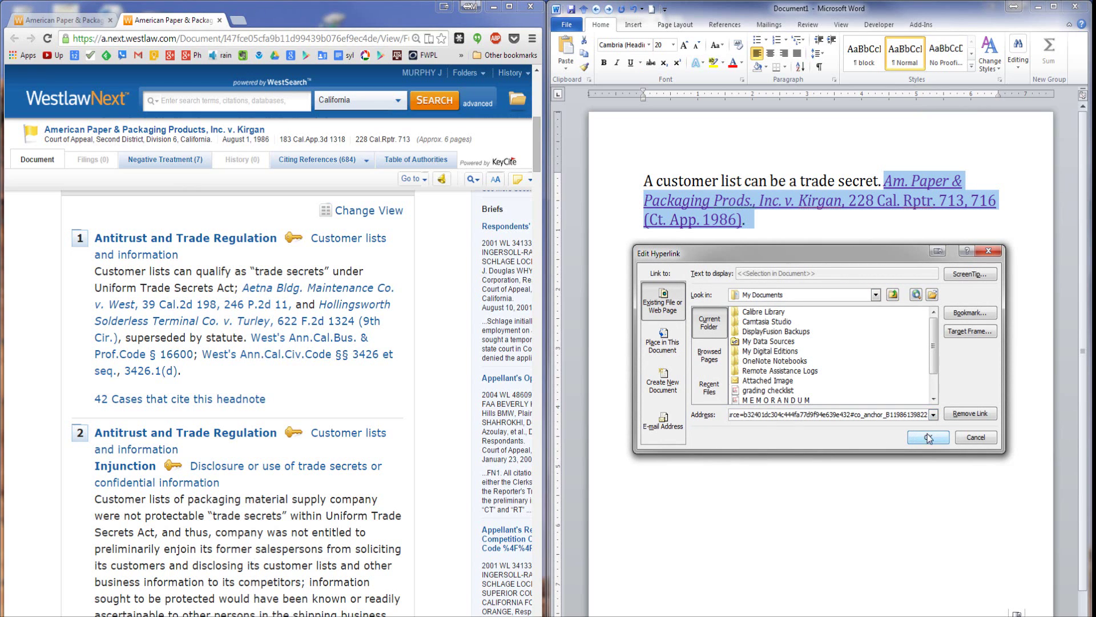
left_click(906, 437)
Open the citation's updated hyperlink to check where it lands on Westlaw
right_click(802, 201)
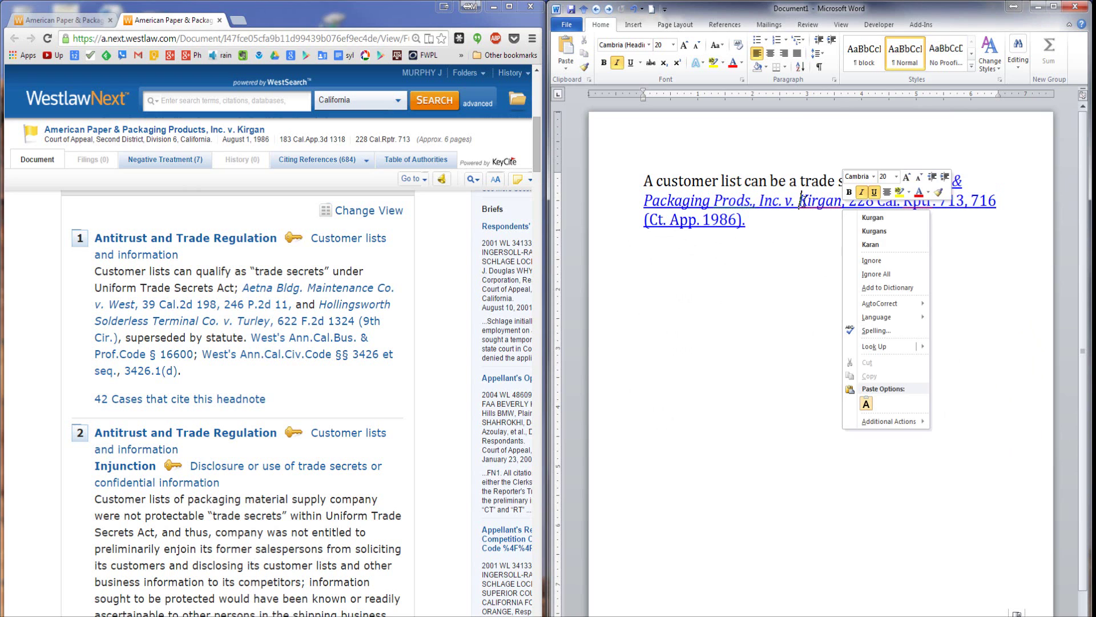
right_click(795, 202)
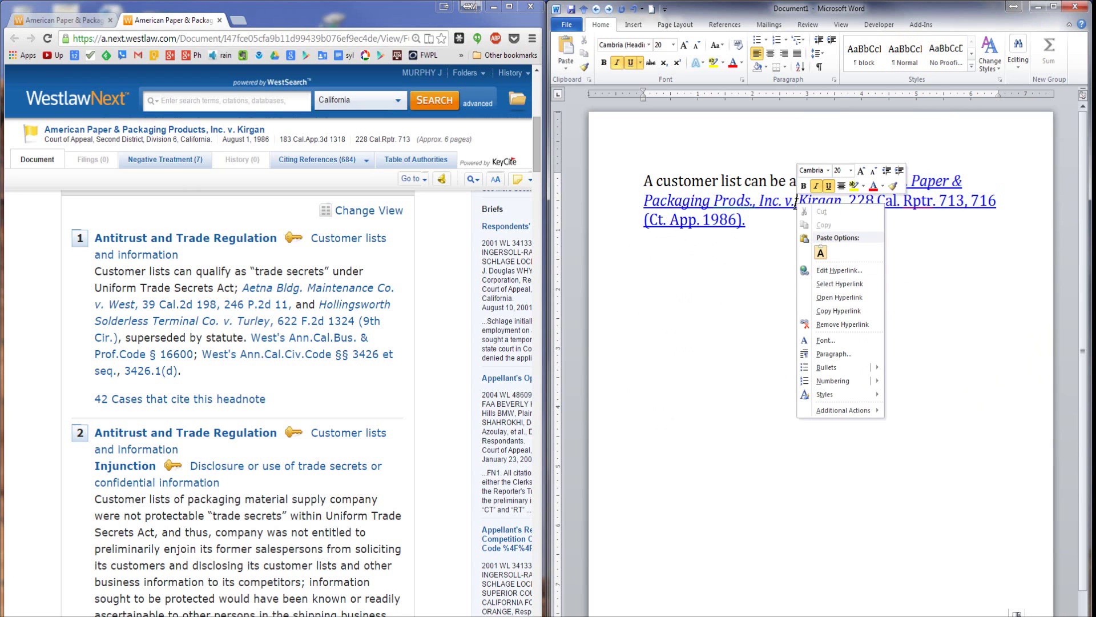
left_click(844, 297)
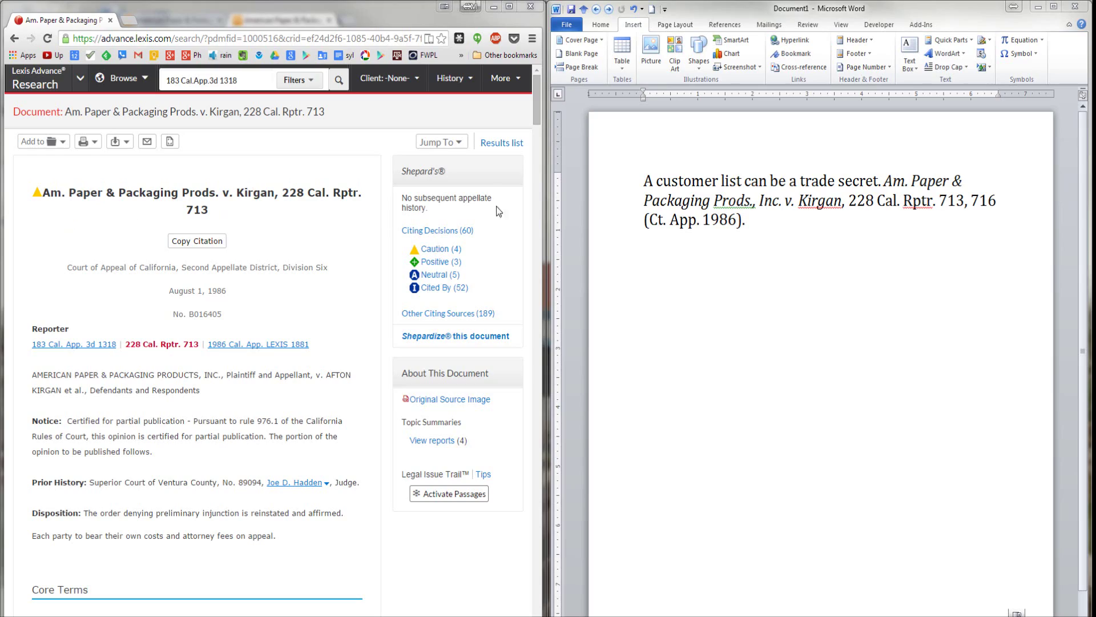
Scroll to the page 716 holding and select the words 'We cannot agree'
left_click_drag(540, 105, 532, 537)
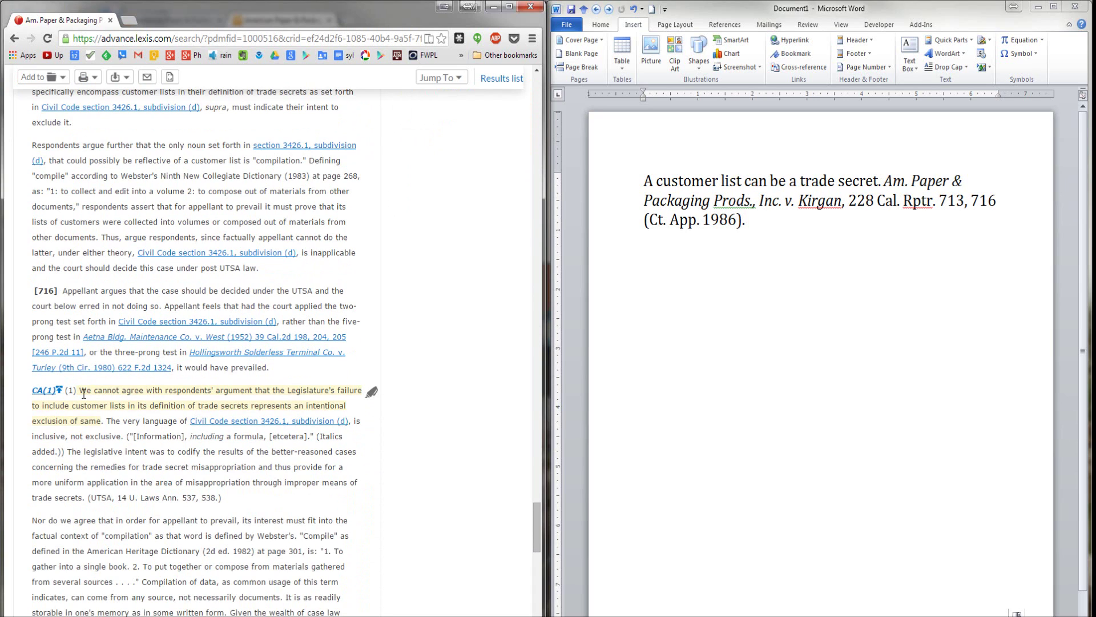
left_click_drag(83, 391, 143, 390)
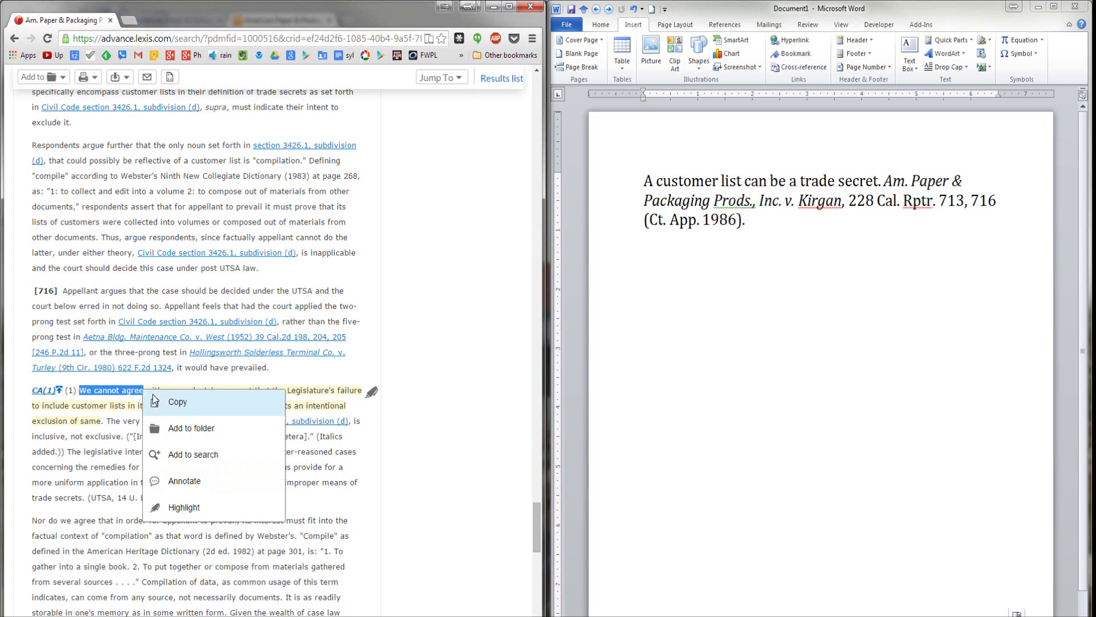
Copy the passage with its Lexis citation and copy the citation's pinpoint link address
left_click(174, 404)
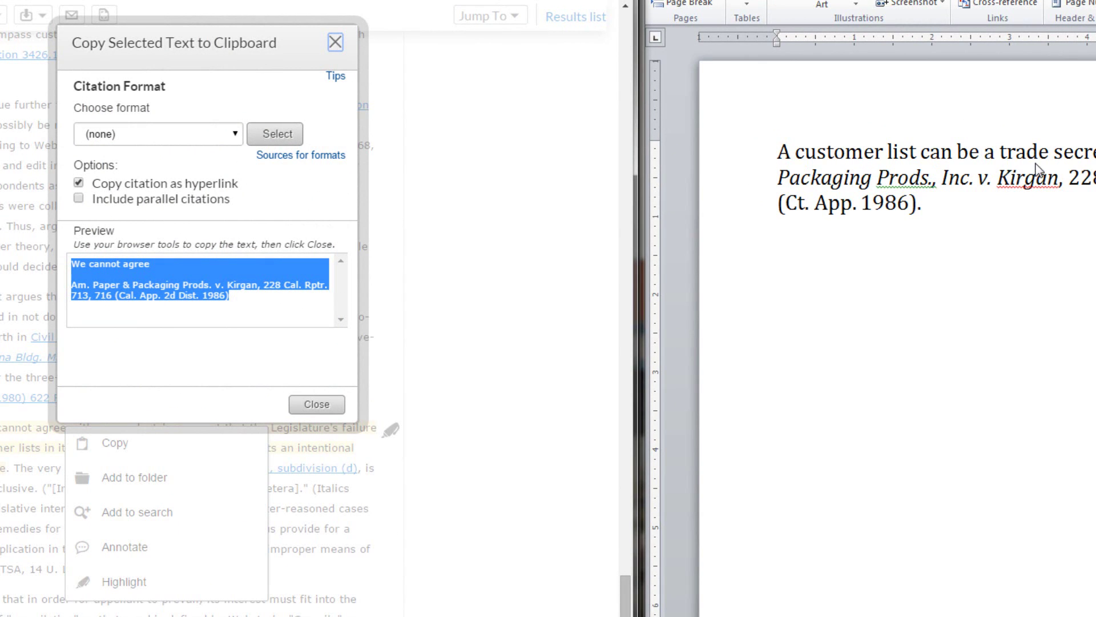
right_click(263, 295)
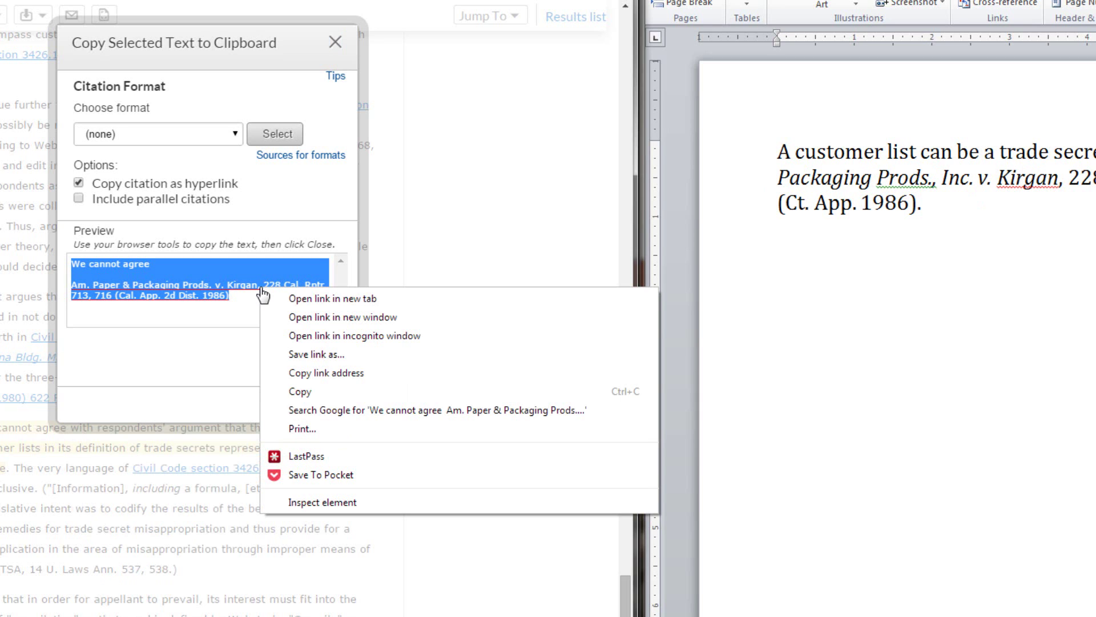
left_click(353, 371)
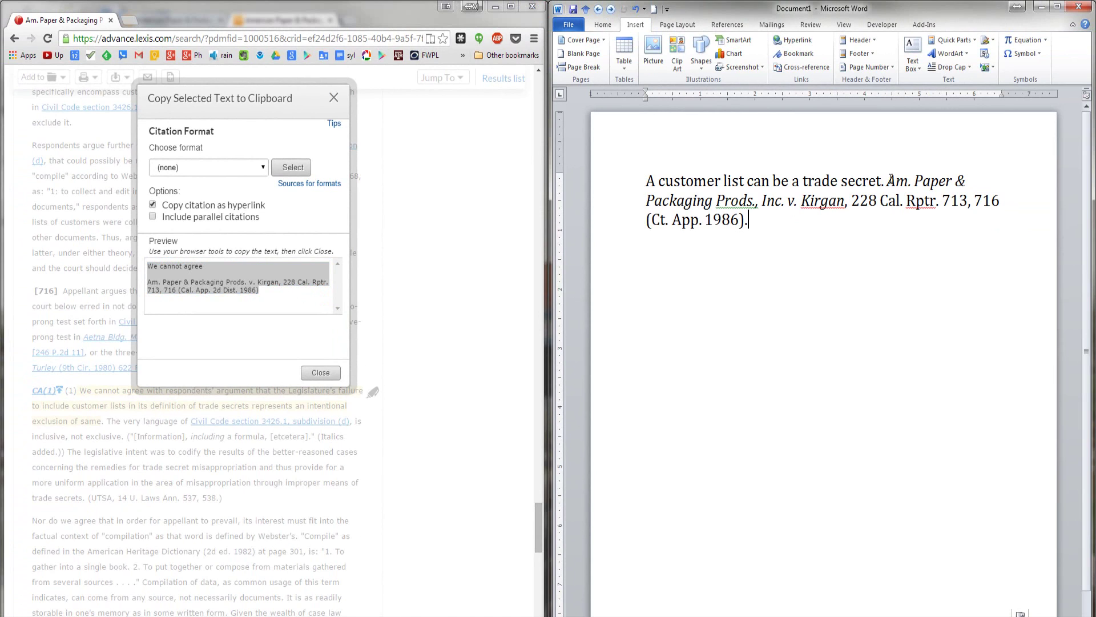
Hyperlink the Kirgan citation to the copied Lexis Advance pinpoint address for page 716
left_click_drag(888, 181, 758, 221)
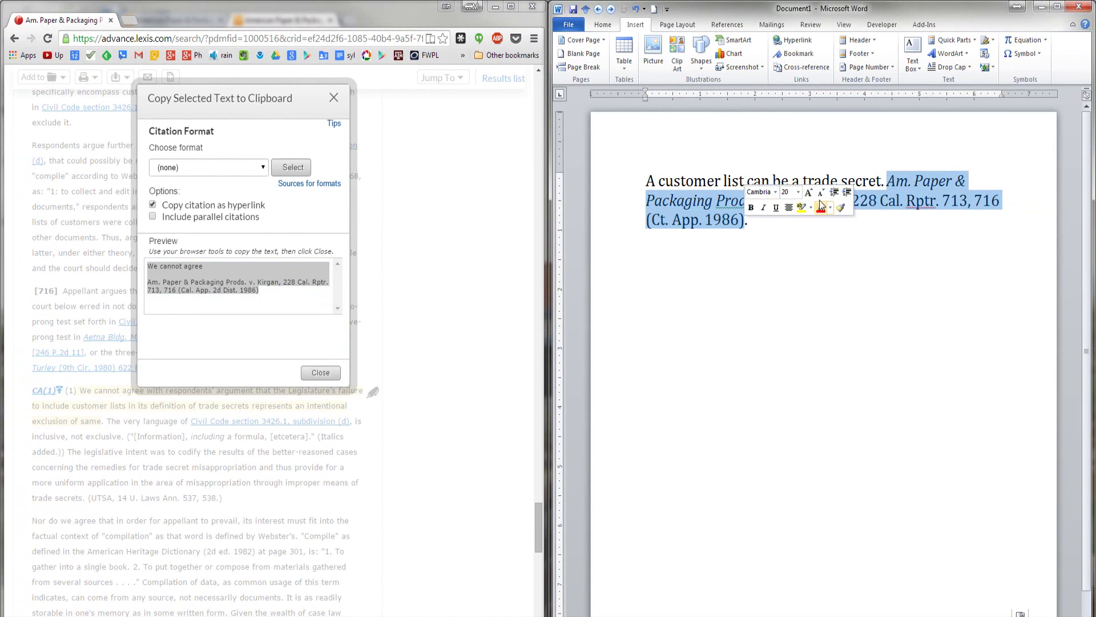
right_click(898, 202)
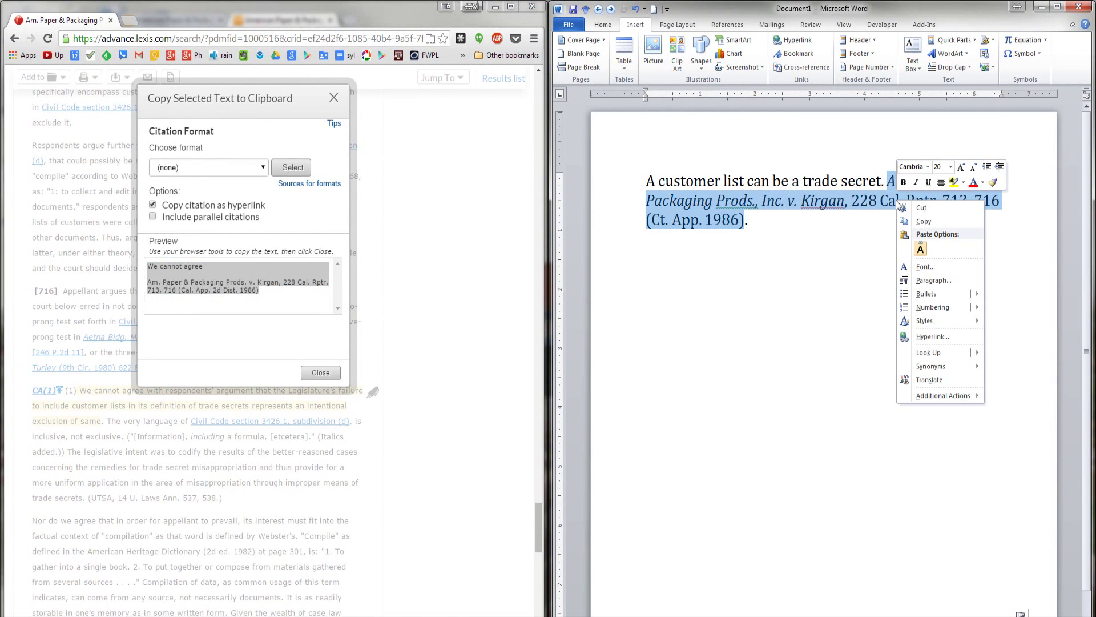
left_click(929, 336)
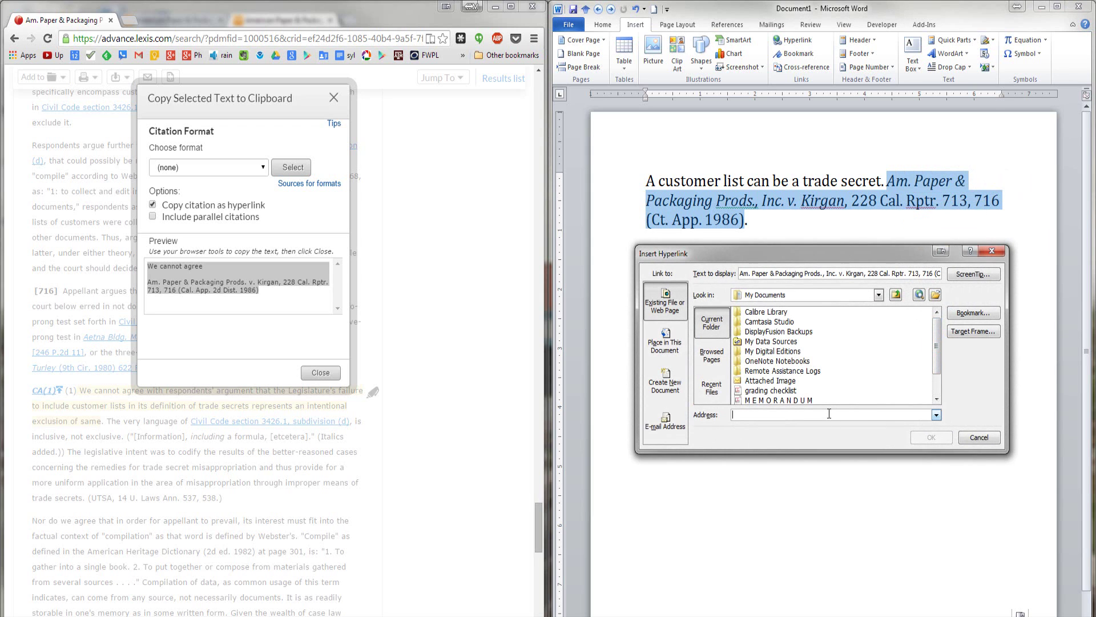
key("ctrl+v")
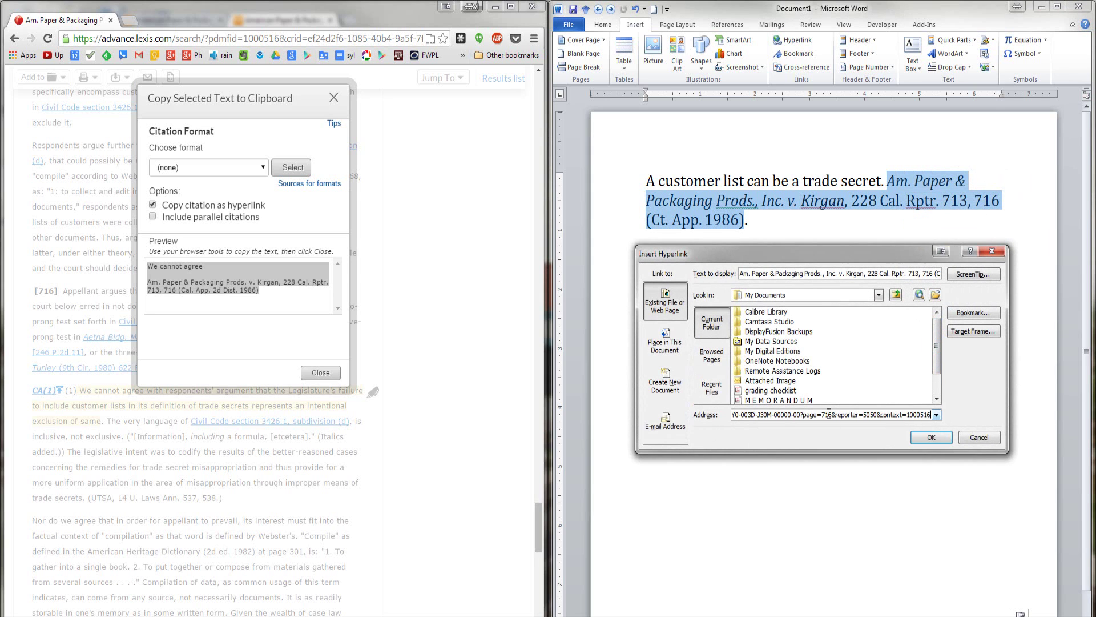
left_click(928, 439)
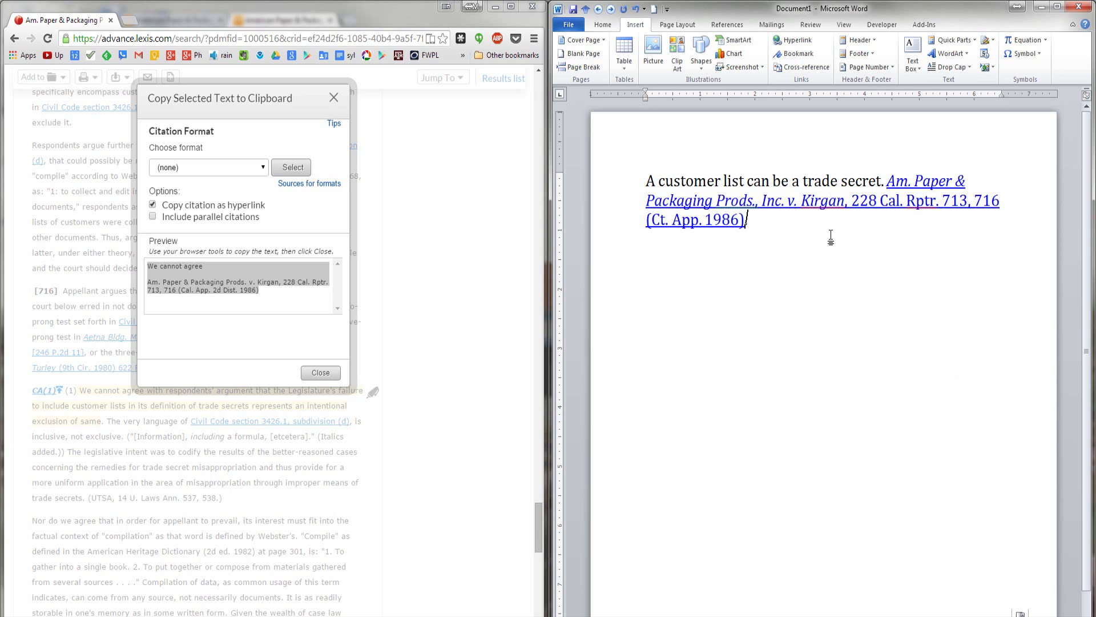
End the sentence with a period and follow the Lexis link to the page 716 passage
type(".")
left_click(803, 197, "ctrl")
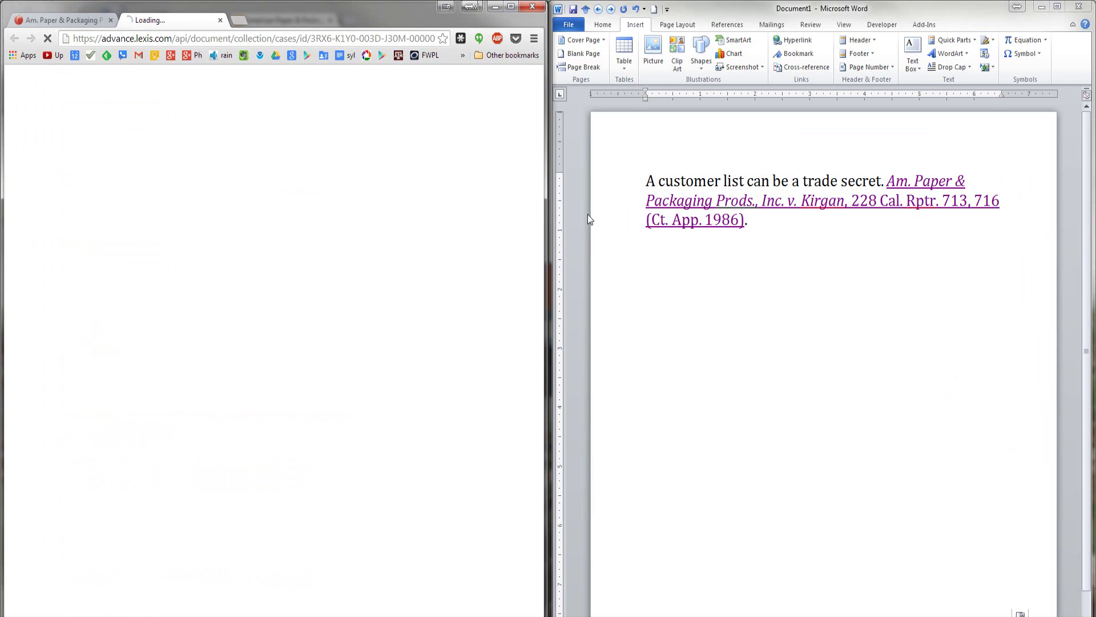